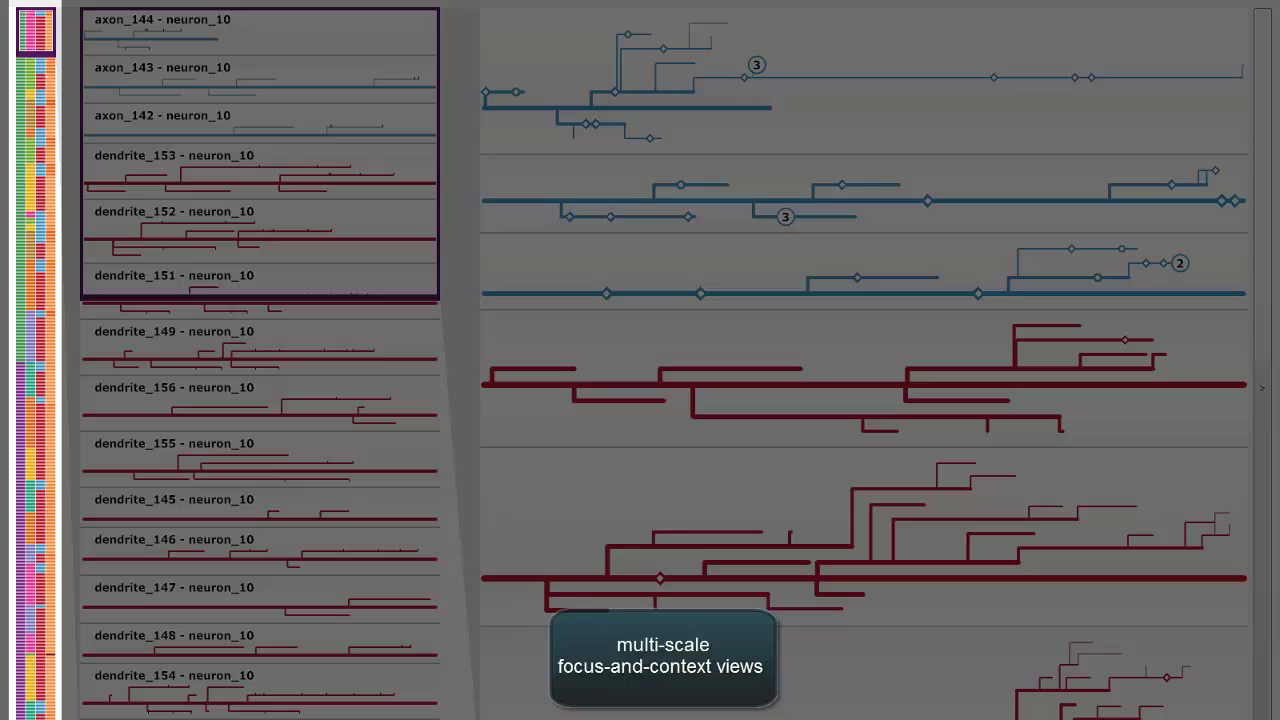
- Try Number of Synapses as top sort criterion, then remove it and re-sort the neurites
click(1265, 398)
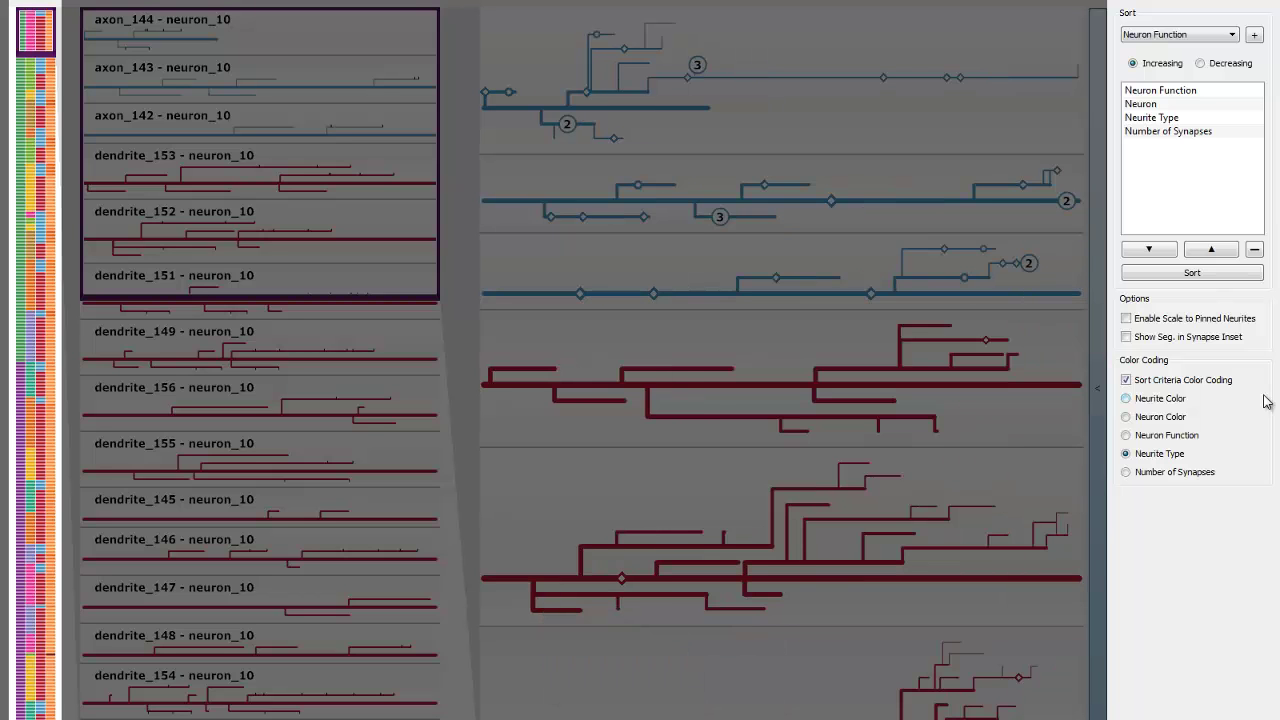
click(1181, 135)
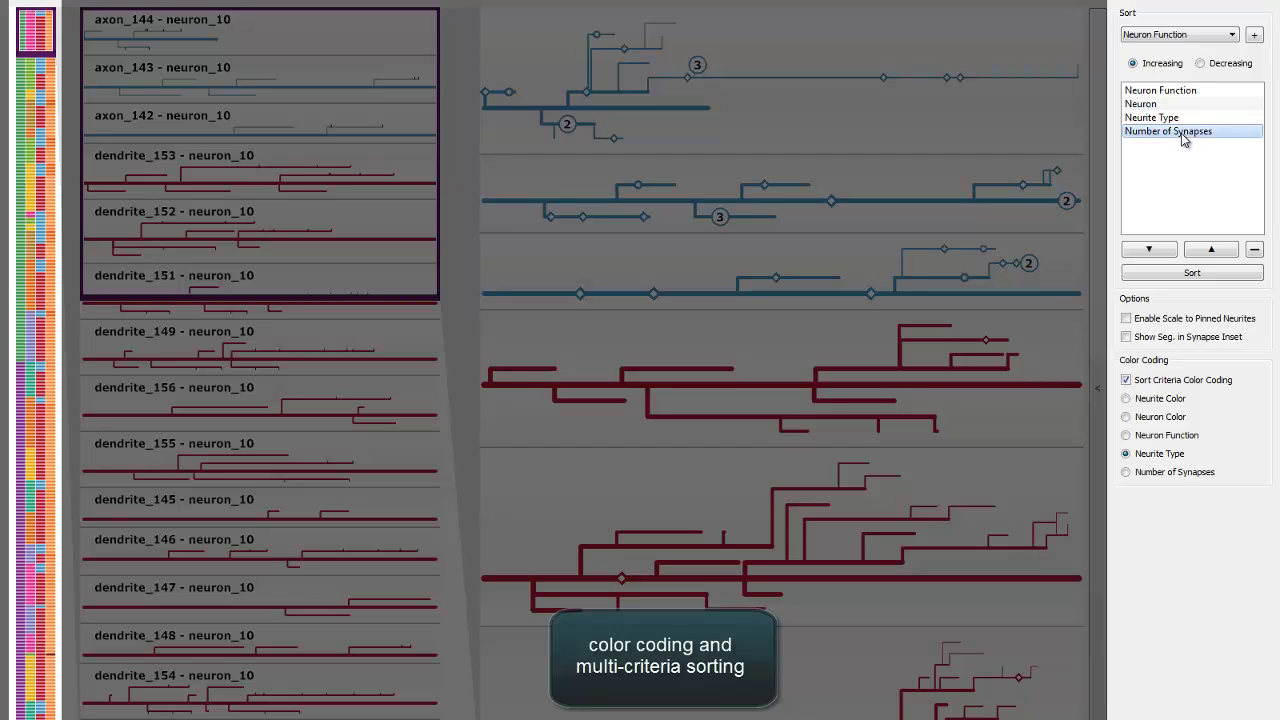
click(1210, 250)
click(1210, 250)
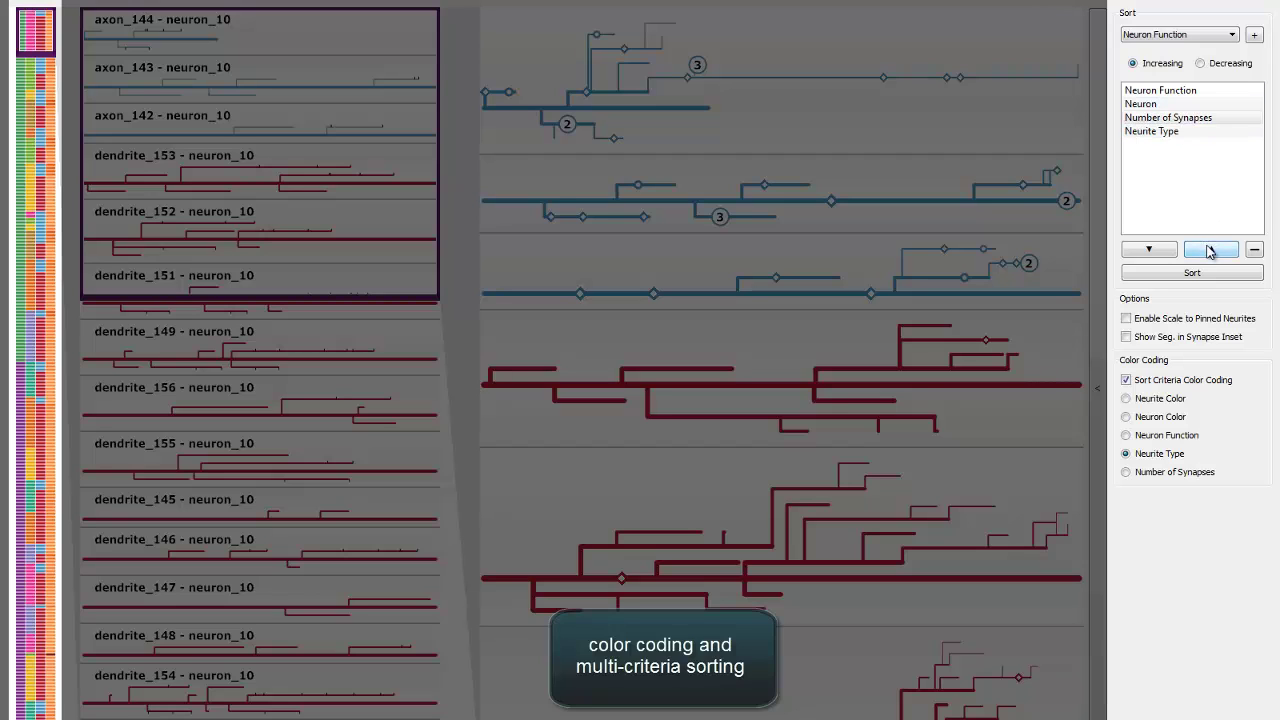
click(1210, 250)
click(1210, 250)
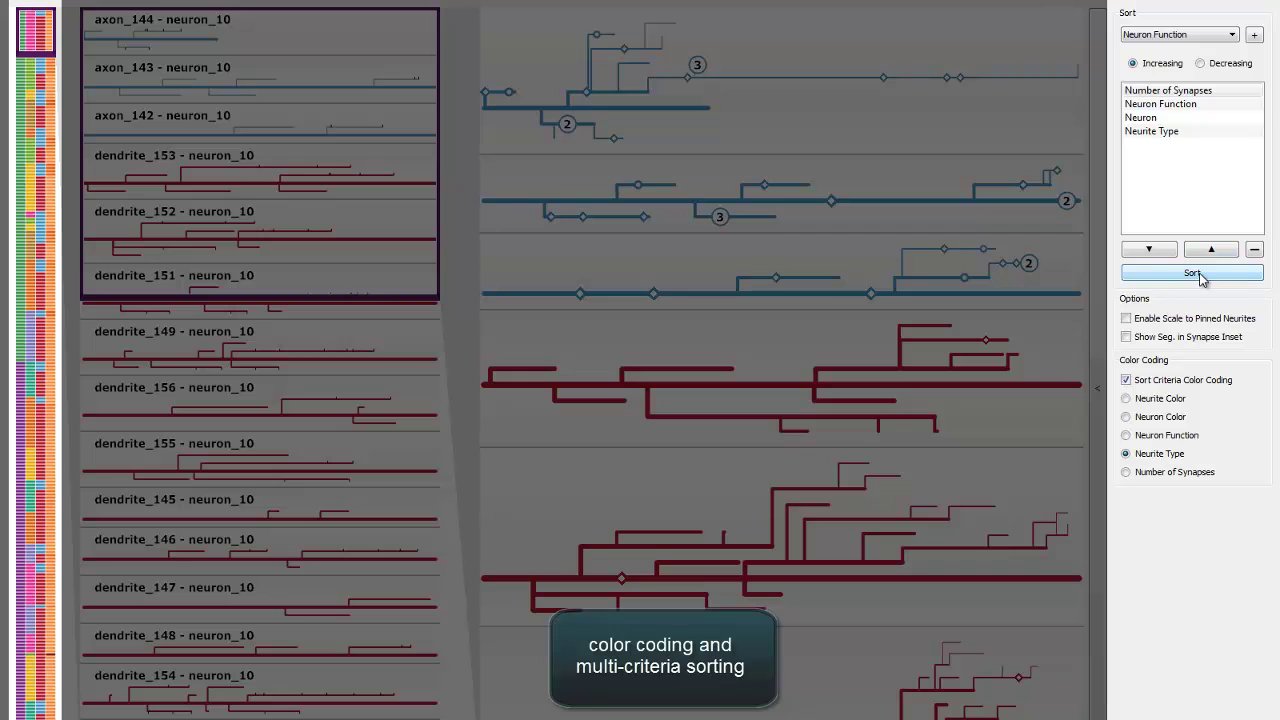
click(1200, 276)
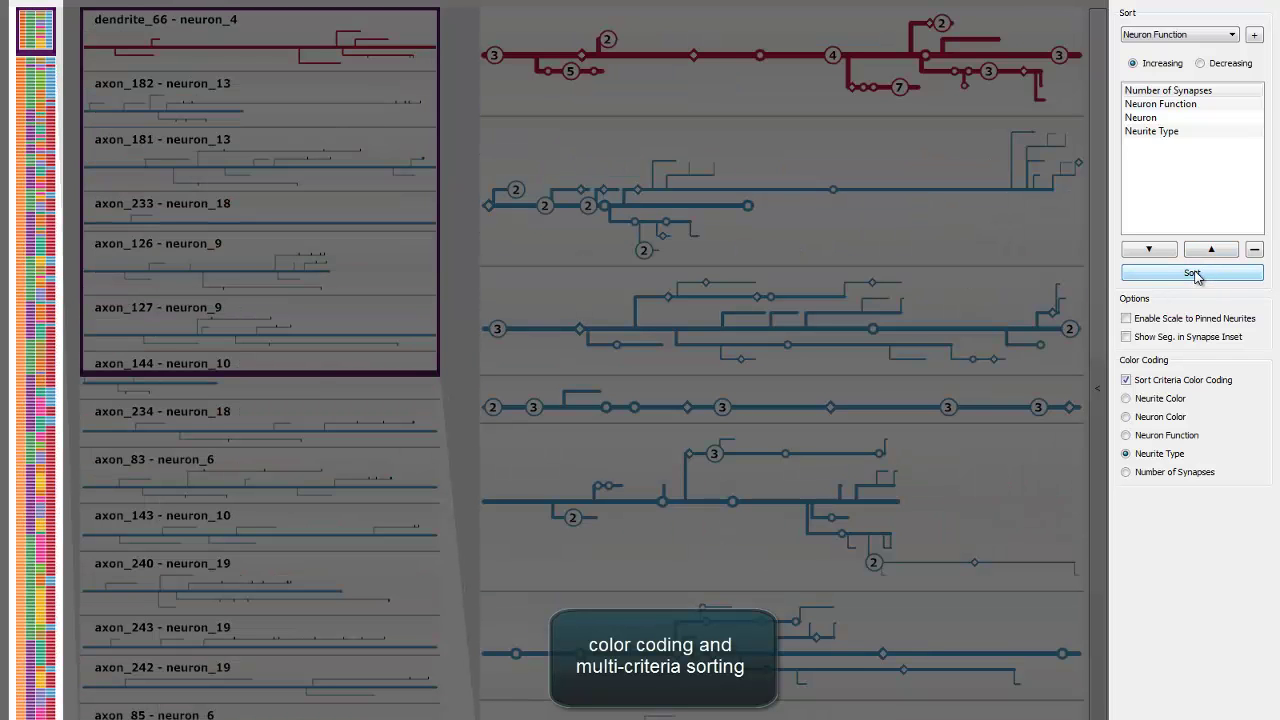
click(1188, 92)
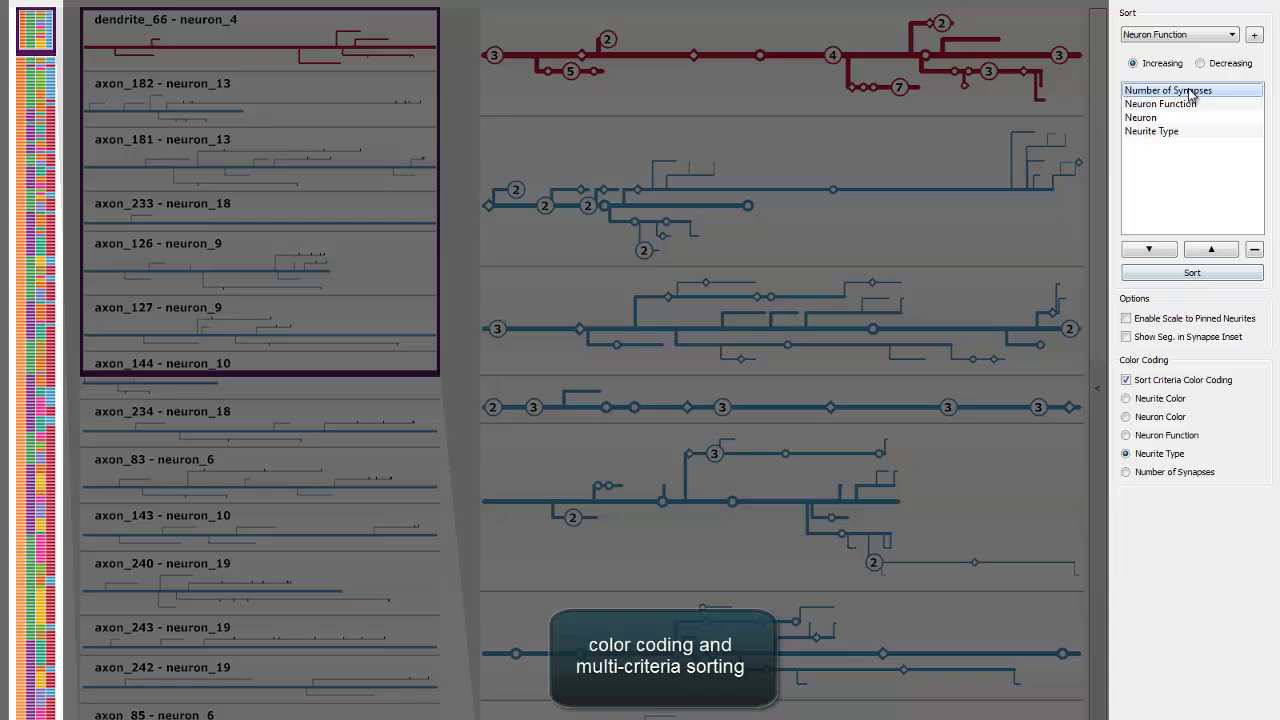
click(1254, 250)
click(1205, 275)
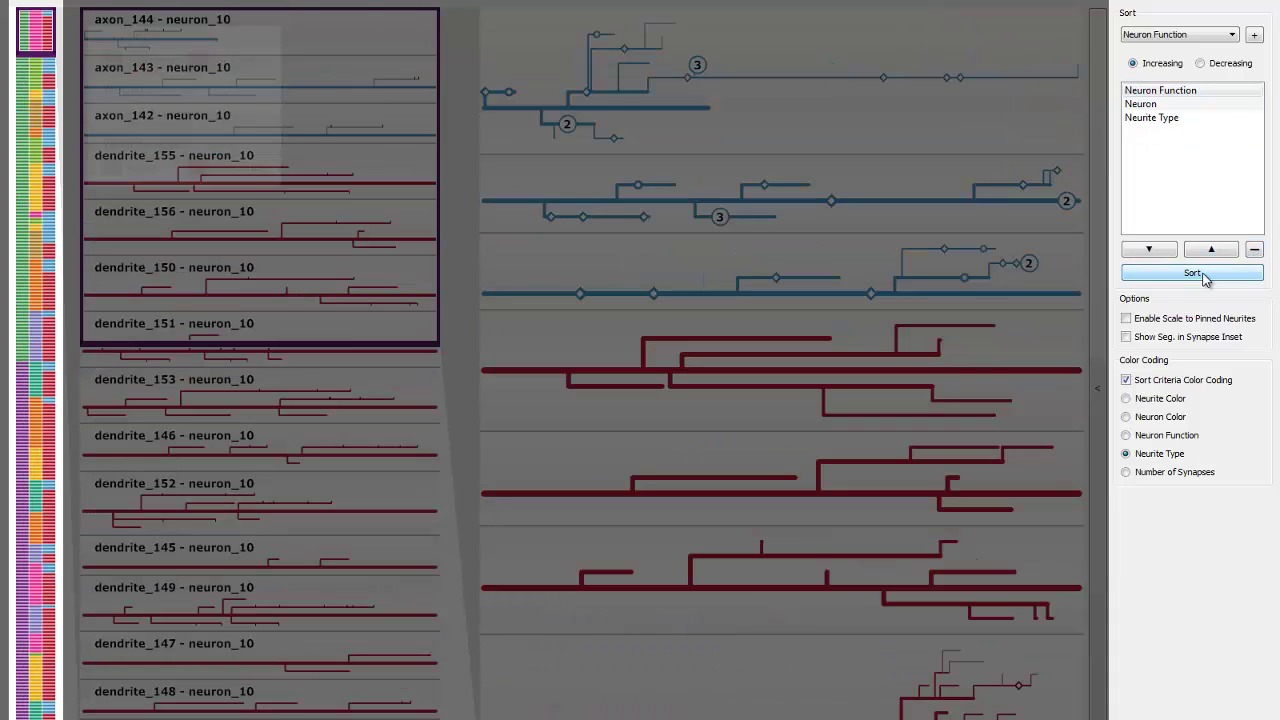
- Turn off Sort Criteria Color Coding and colour neurites by Number of Synapses
click(1173, 383)
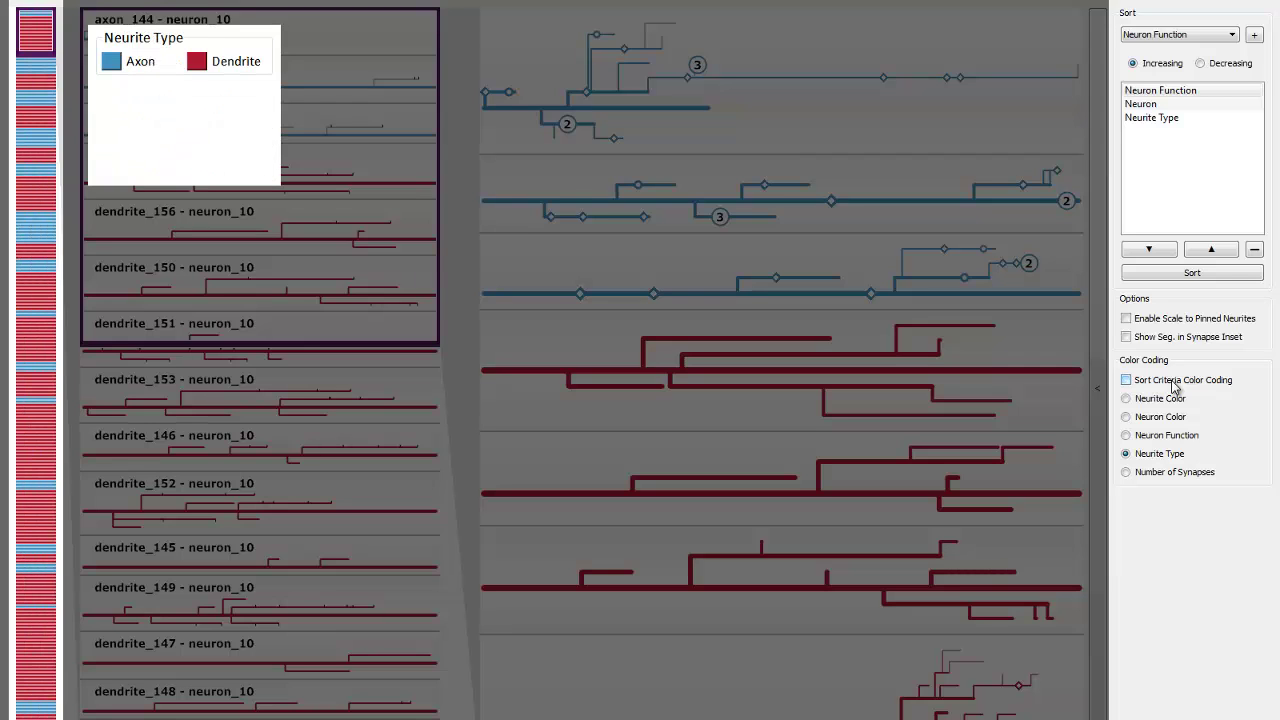
click(1171, 418)
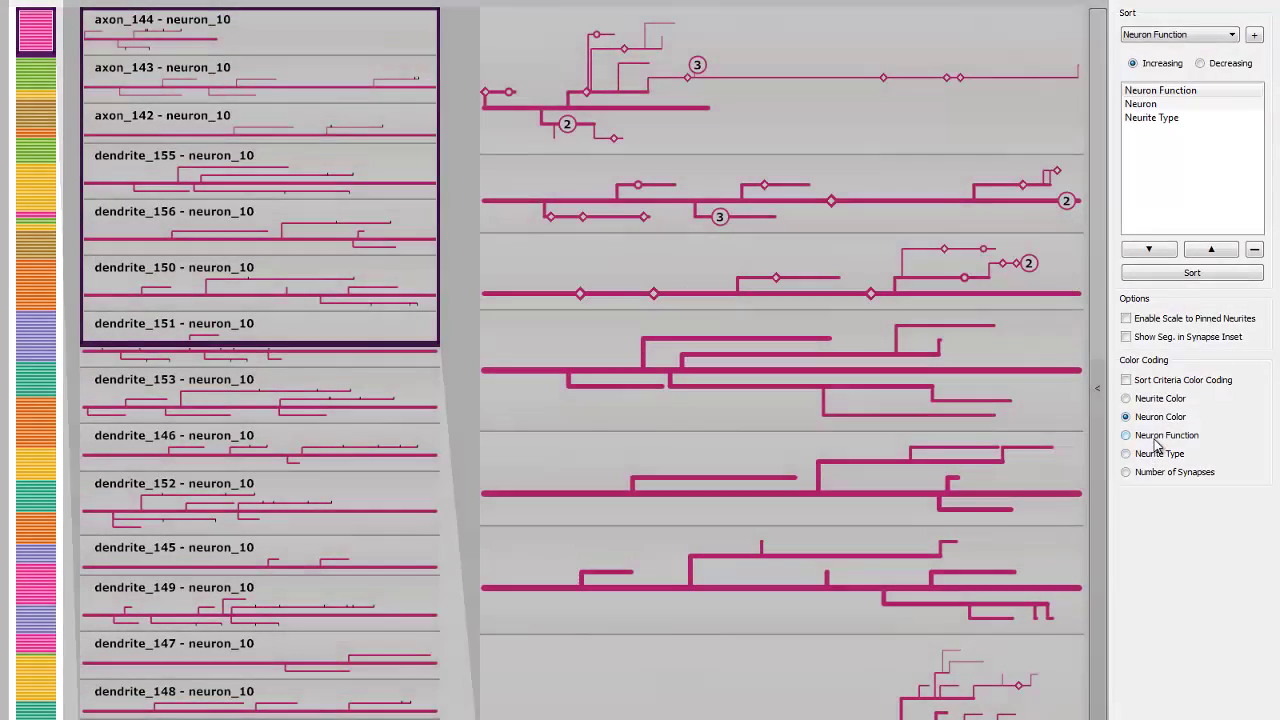
click(1157, 440)
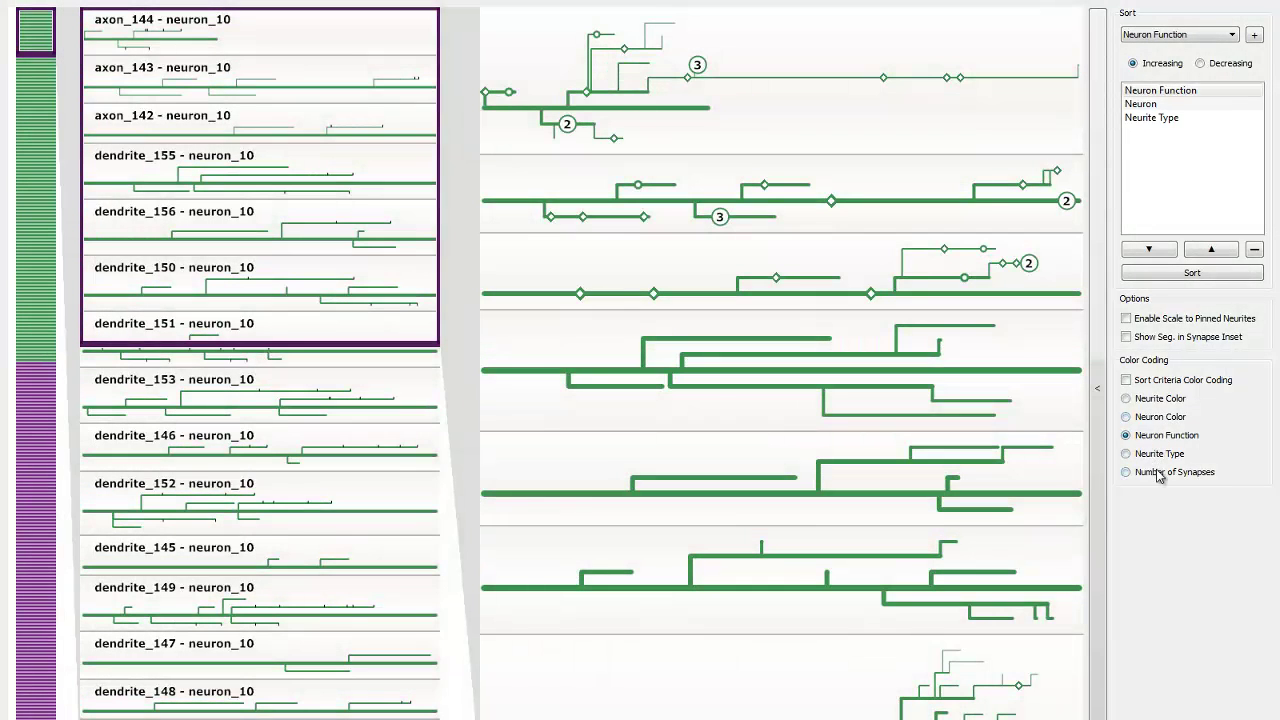
click(1161, 476)
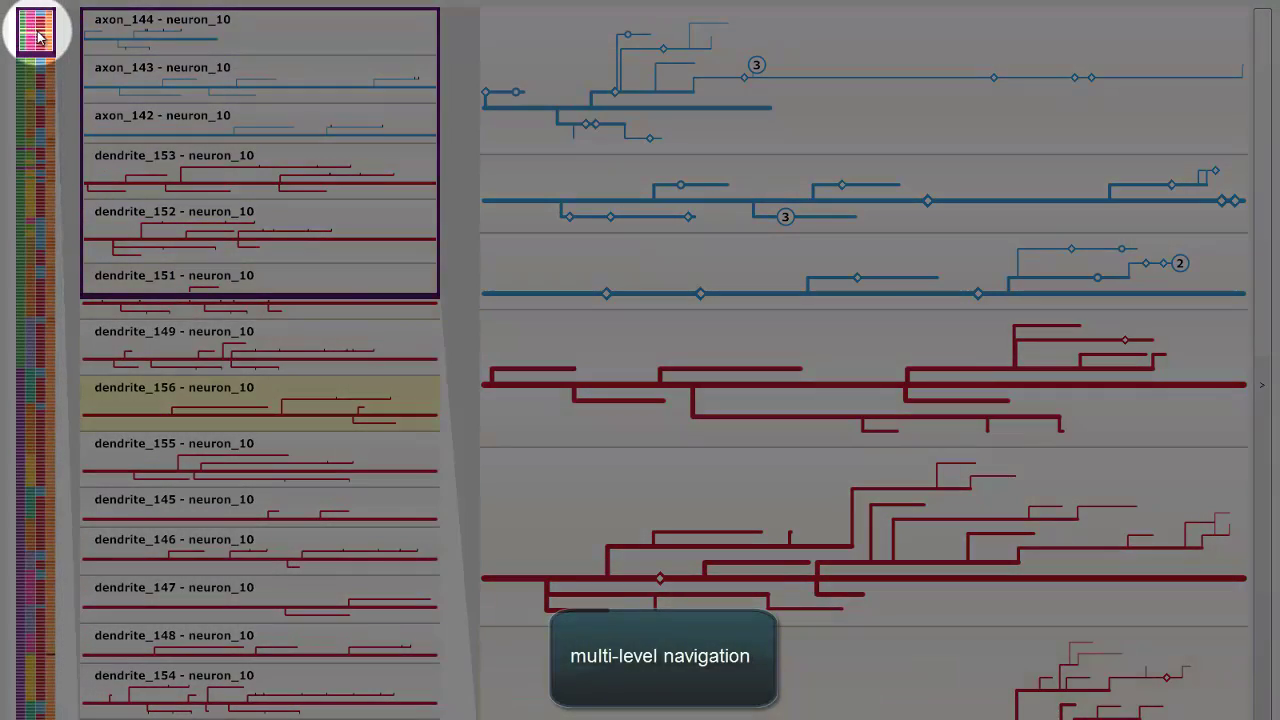
- Move the viewport to neuron_18 and neuron_19, detailing axon_240 through dendrite_238
drag(38, 36, 60, 172)
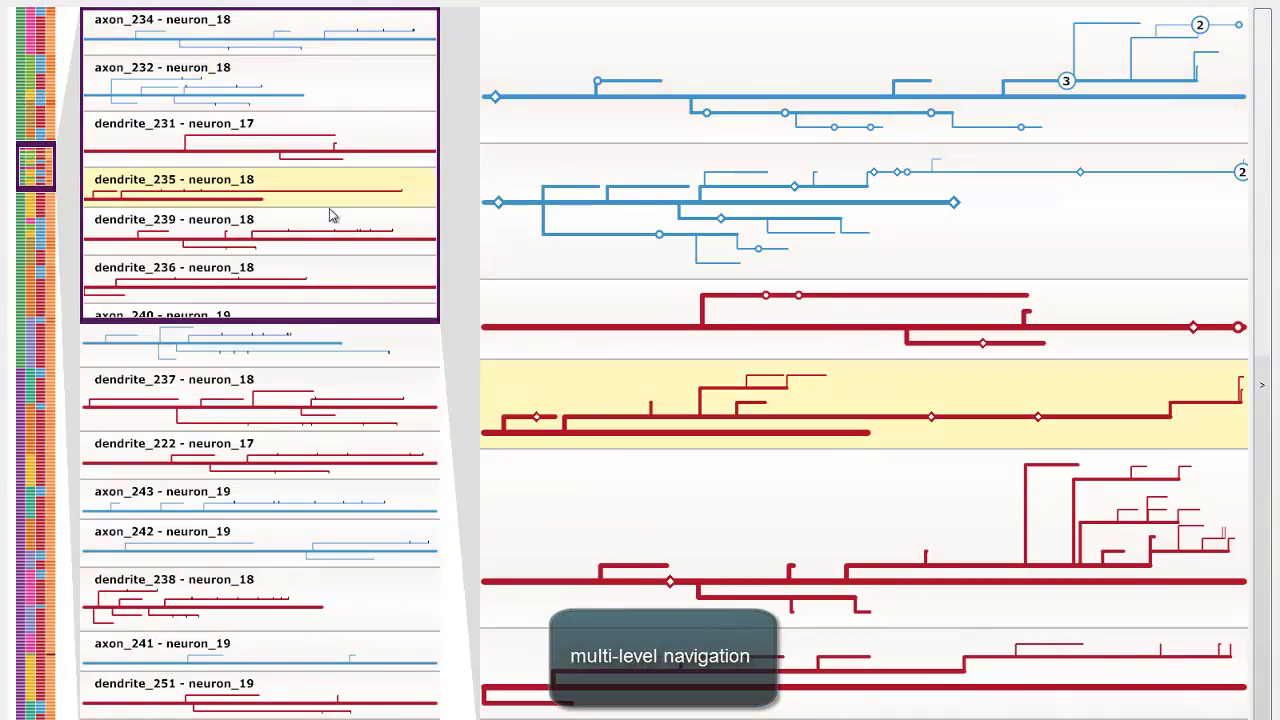
drag(337, 116, 364, 414)
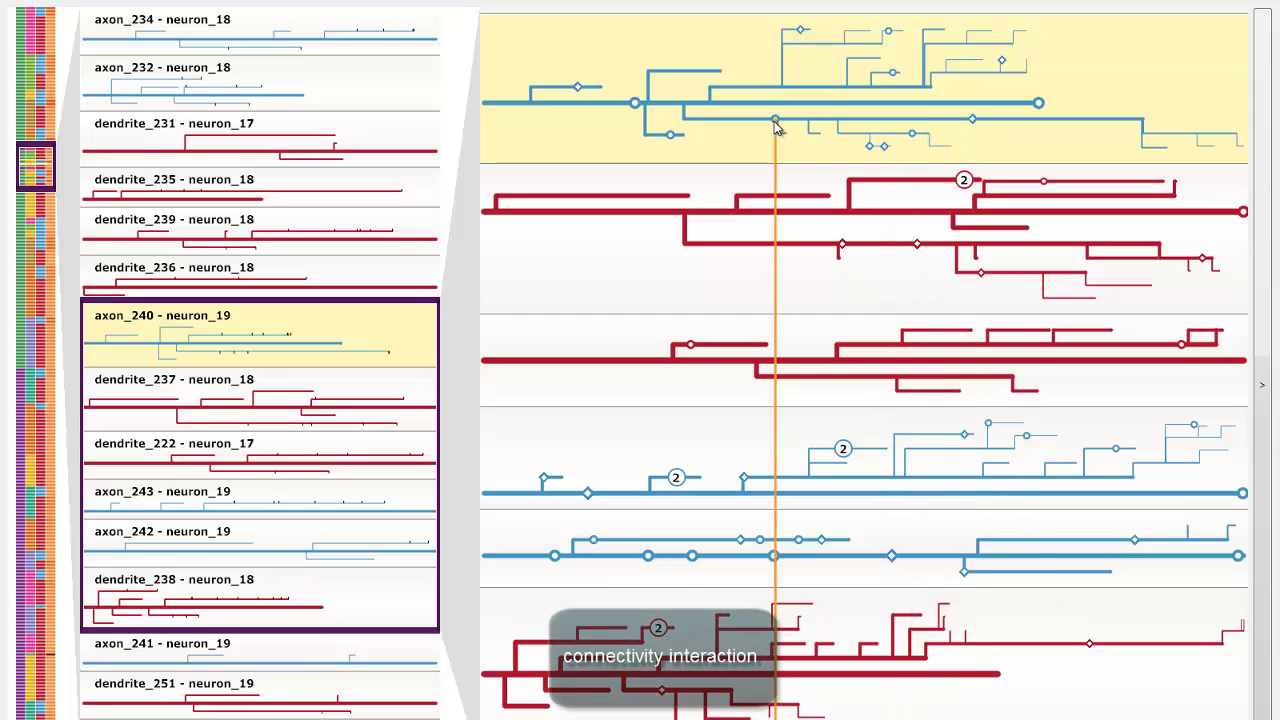
- Use axon_240's synapse nodes to pull dendrite_45, dendrite_40 and other connected dendrites beside it
click(670, 140)
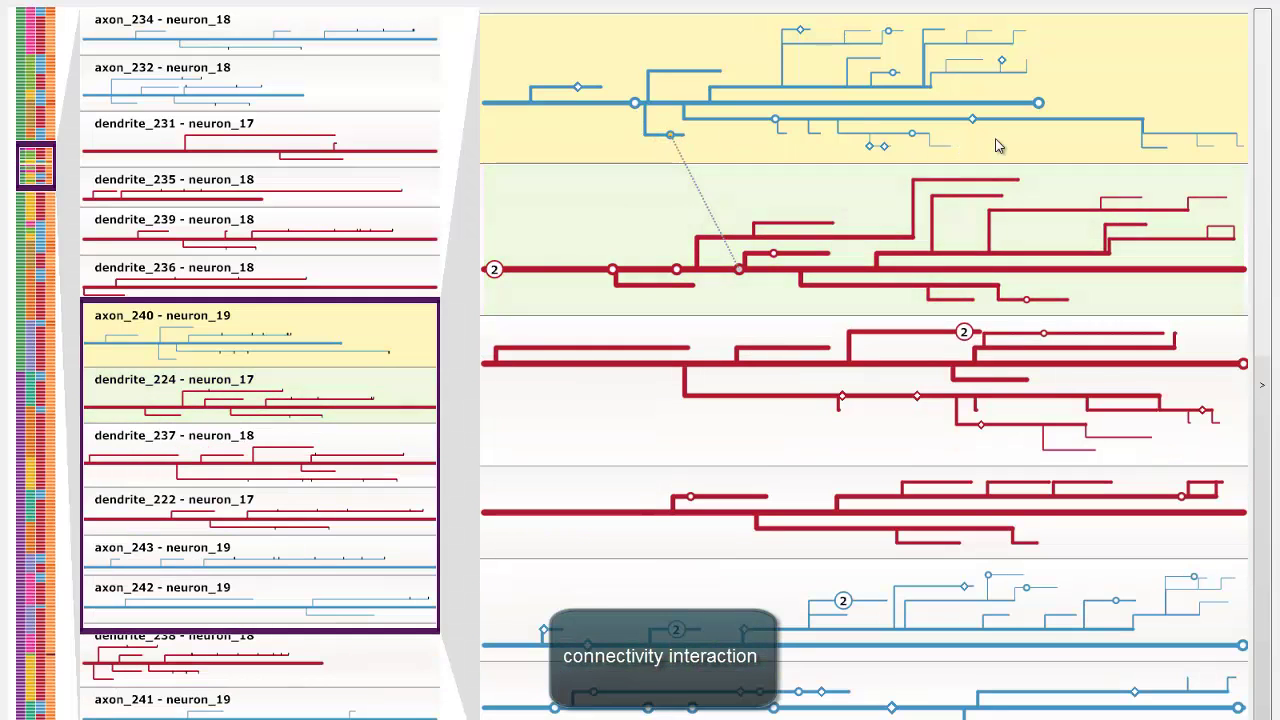
click(1079, 92)
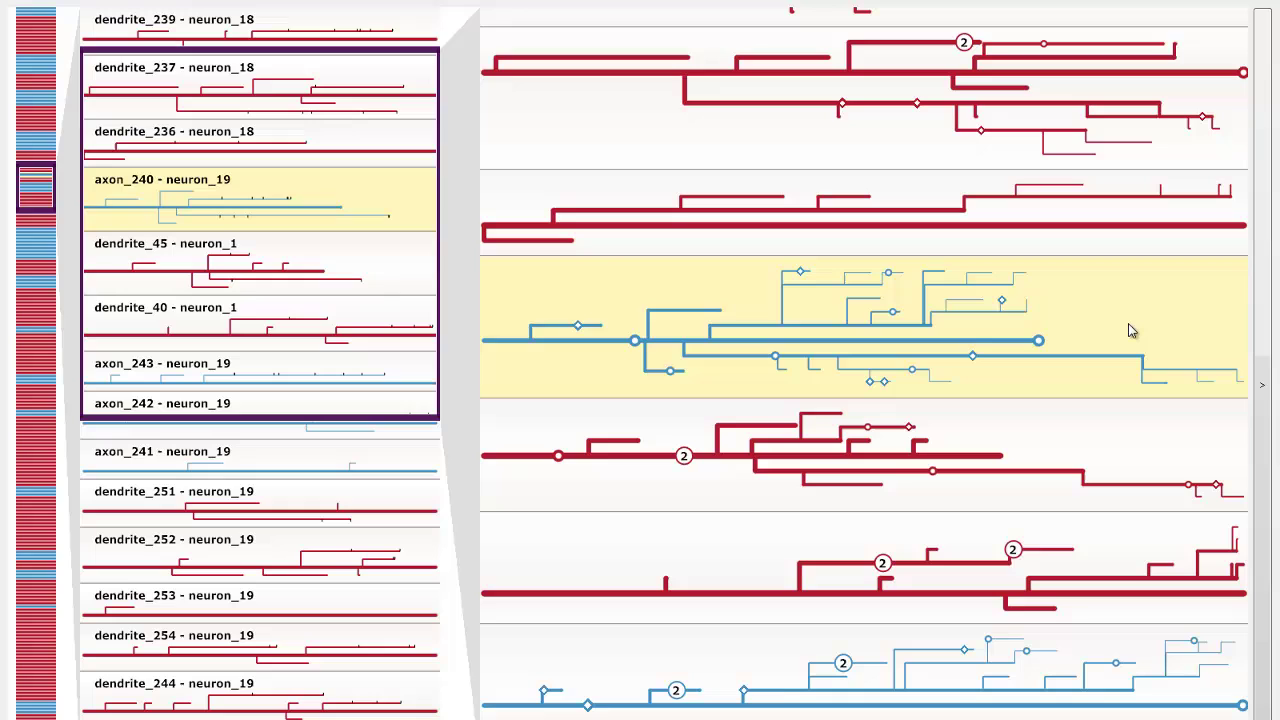
- Pin axon_240 and dendrite_237, with Enable Scale to Pinned Neurites turned on
click(1128, 330)
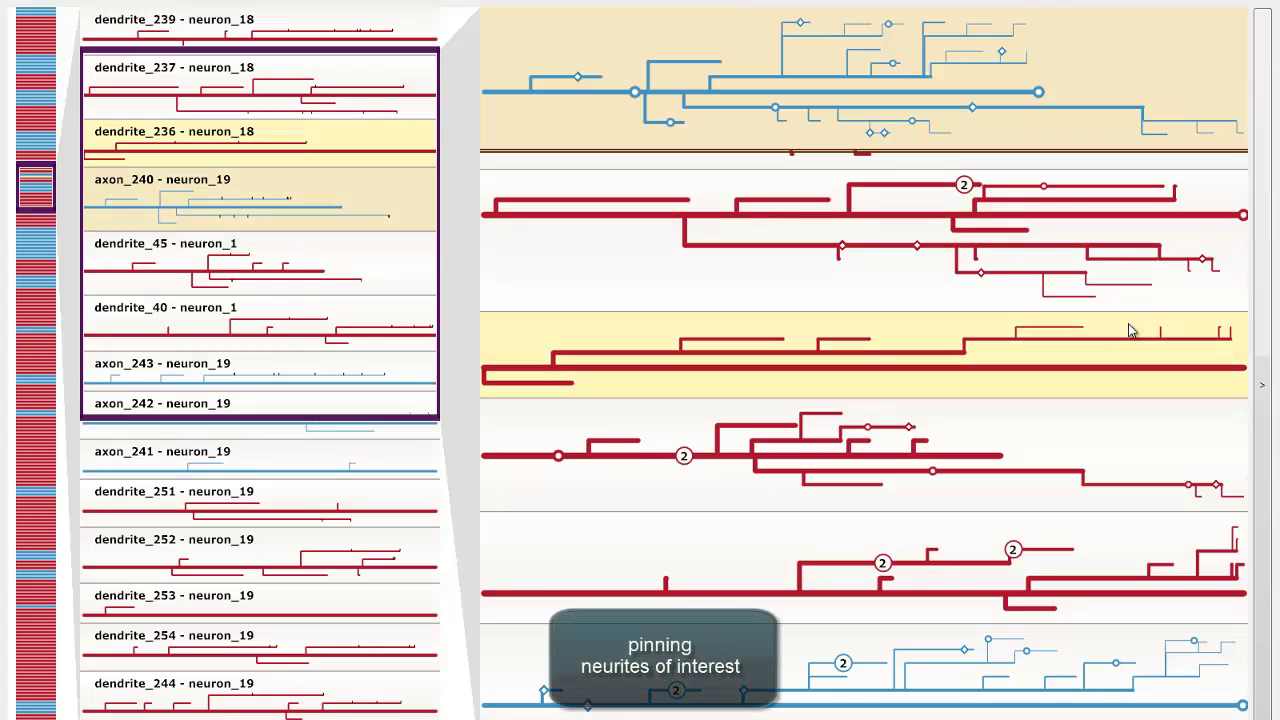
mouse_move(1042, 95)
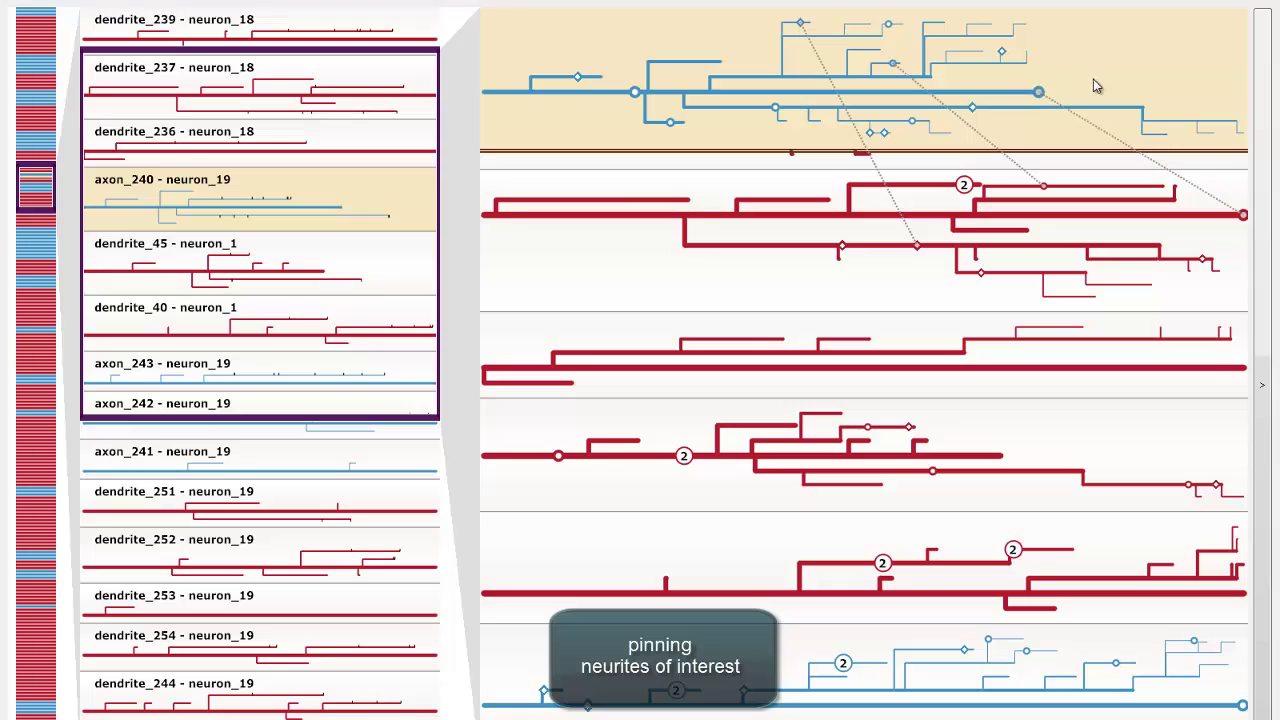
click(1266, 245)
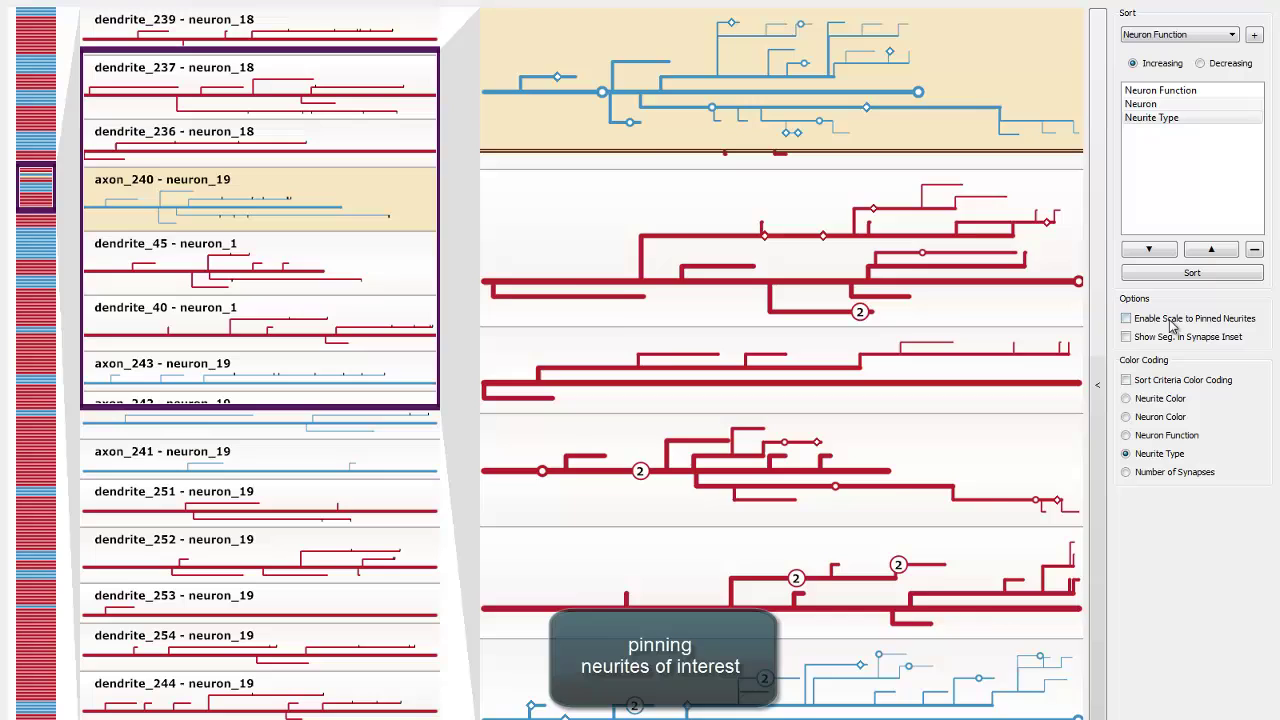
click(1172, 319)
click(1097, 303)
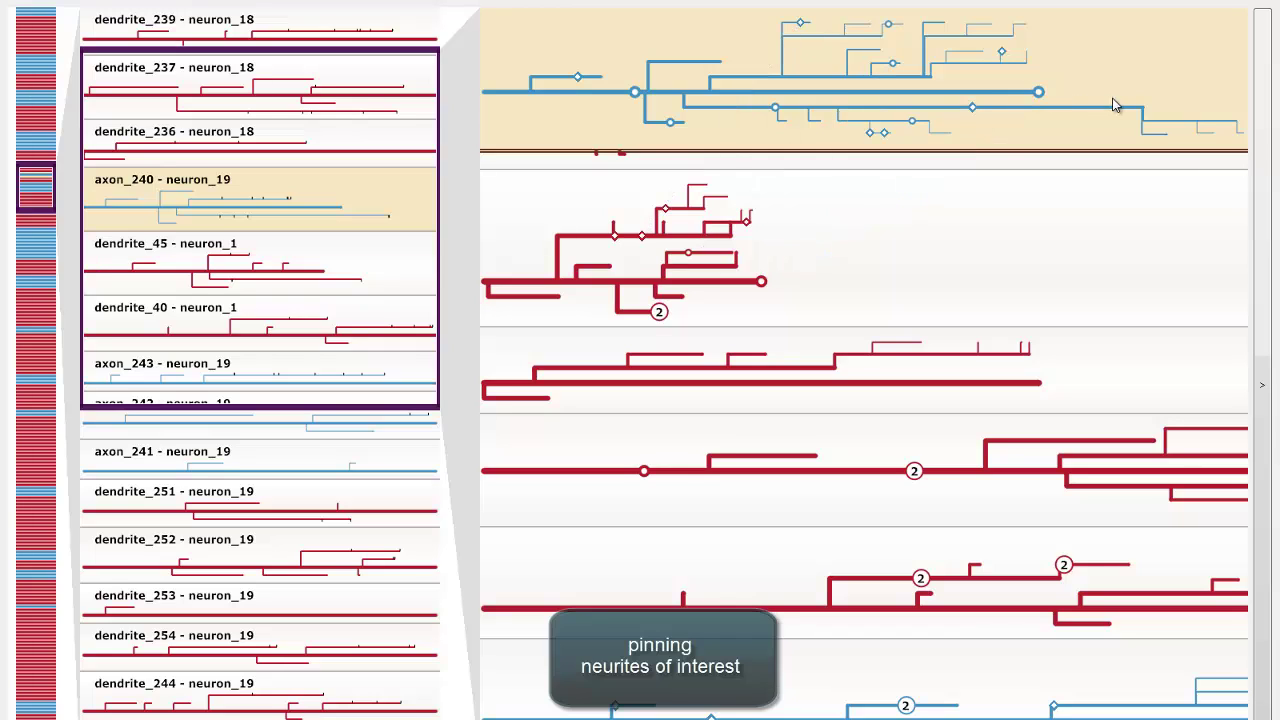
click(1042, 249)
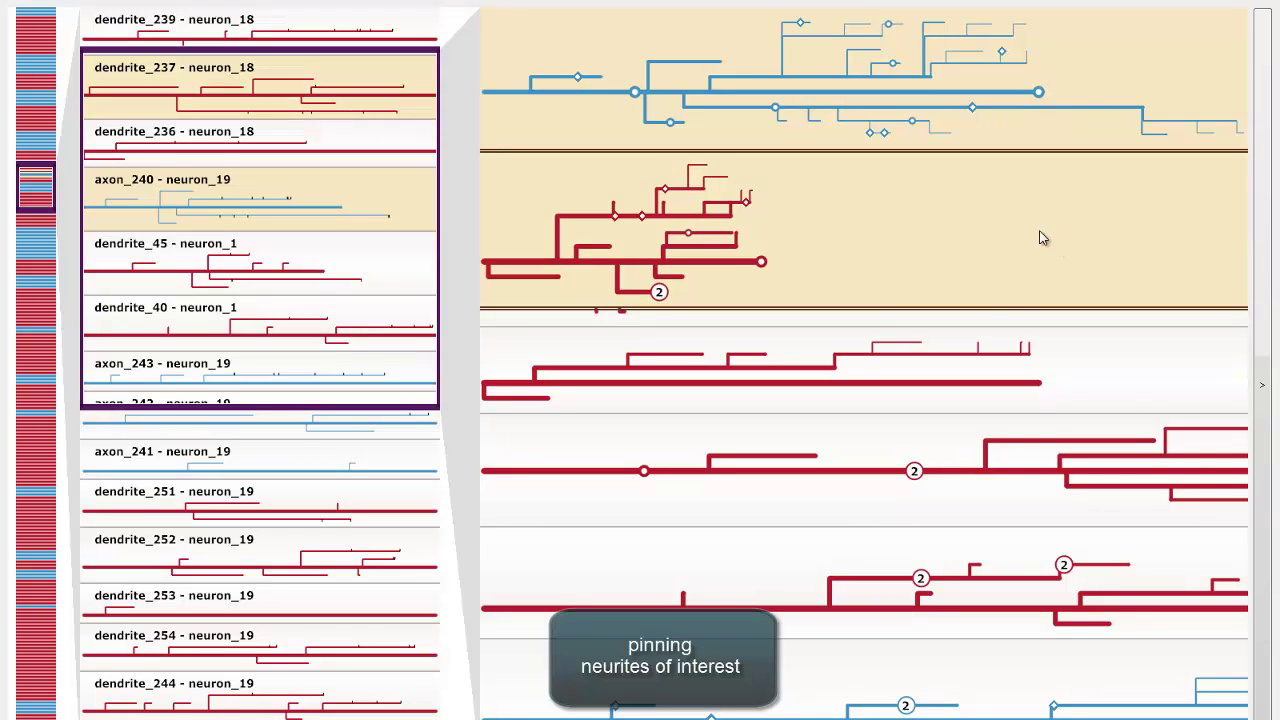
- Zoom into the detail rows around the red dendrite and the BirdSP3 axons
scroll(357, 338, down, 1)
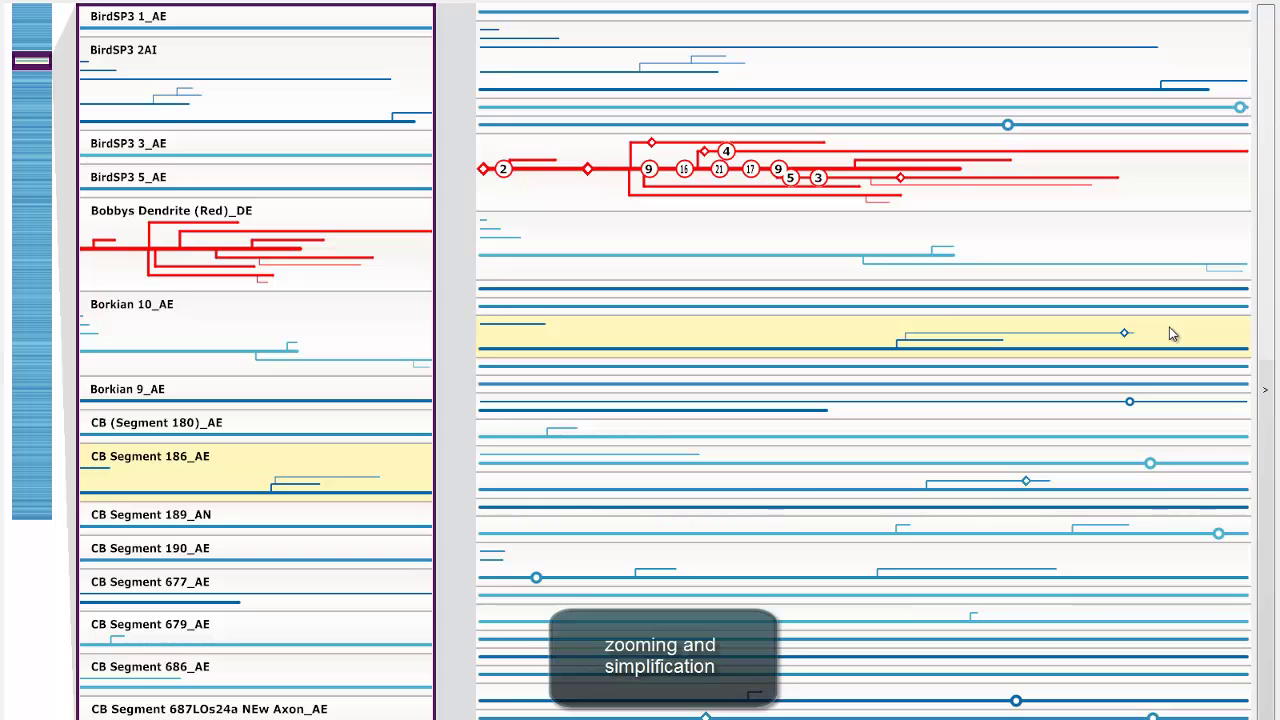
scroll(1169, 326, up, 2)
scroll(1174, 314, up, 3)
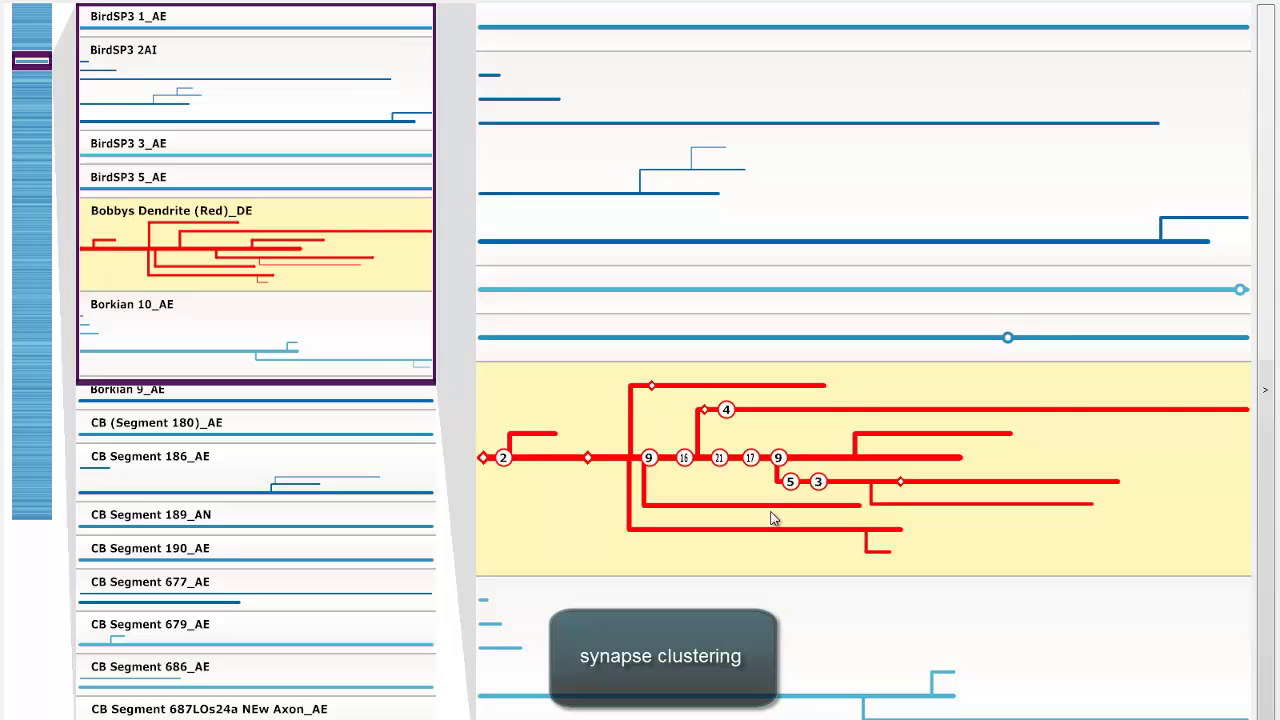
- Zoom the red dendrite horizontally and fan out cluster 4, after briefly trying cluster 17
scroll(793, 456, up, 3)
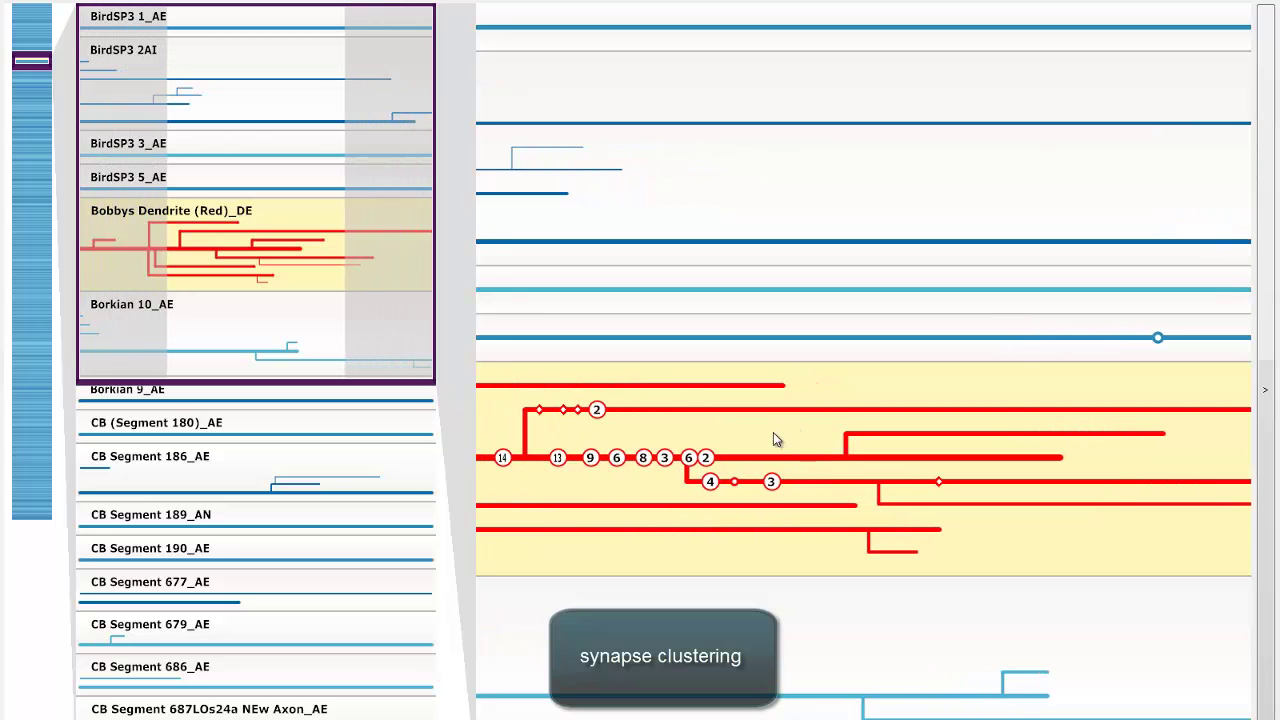
scroll(766, 437, left, 3)
scroll(726, 440, up, 3)
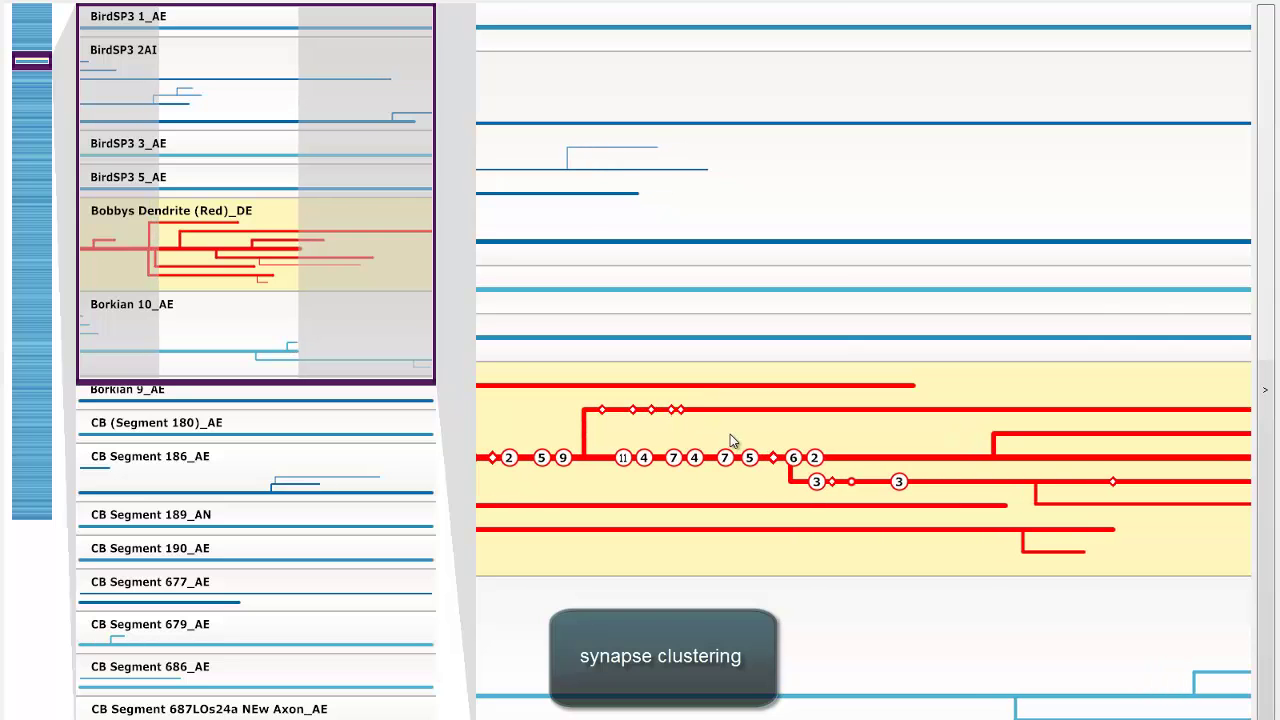
scroll(740, 449, down, 3)
scroll(756, 545, down, 3)
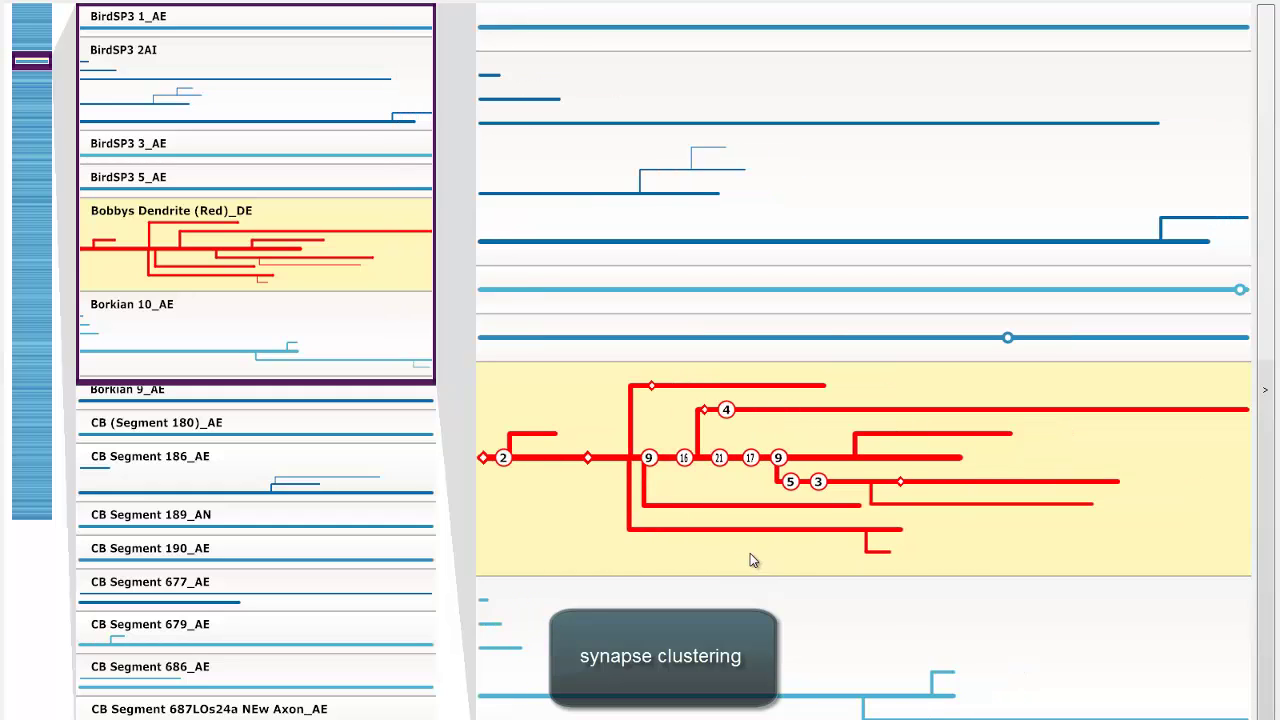
click(727, 422)
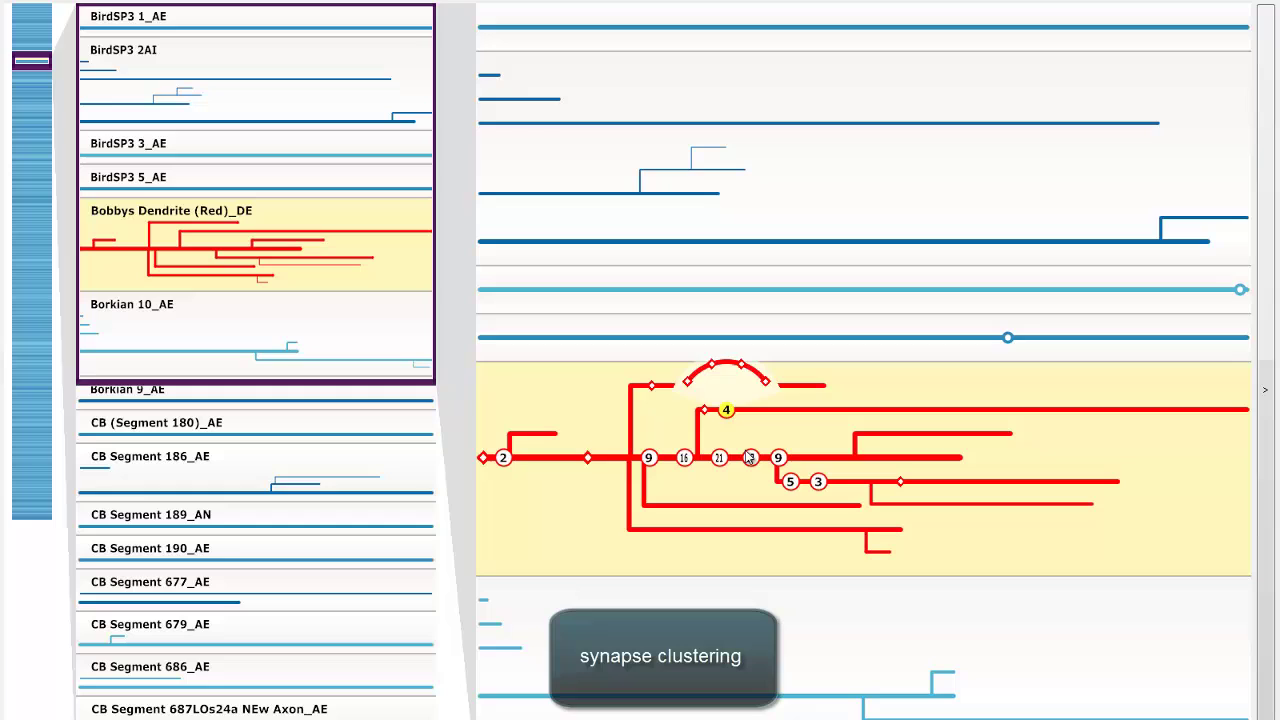
click(751, 458)
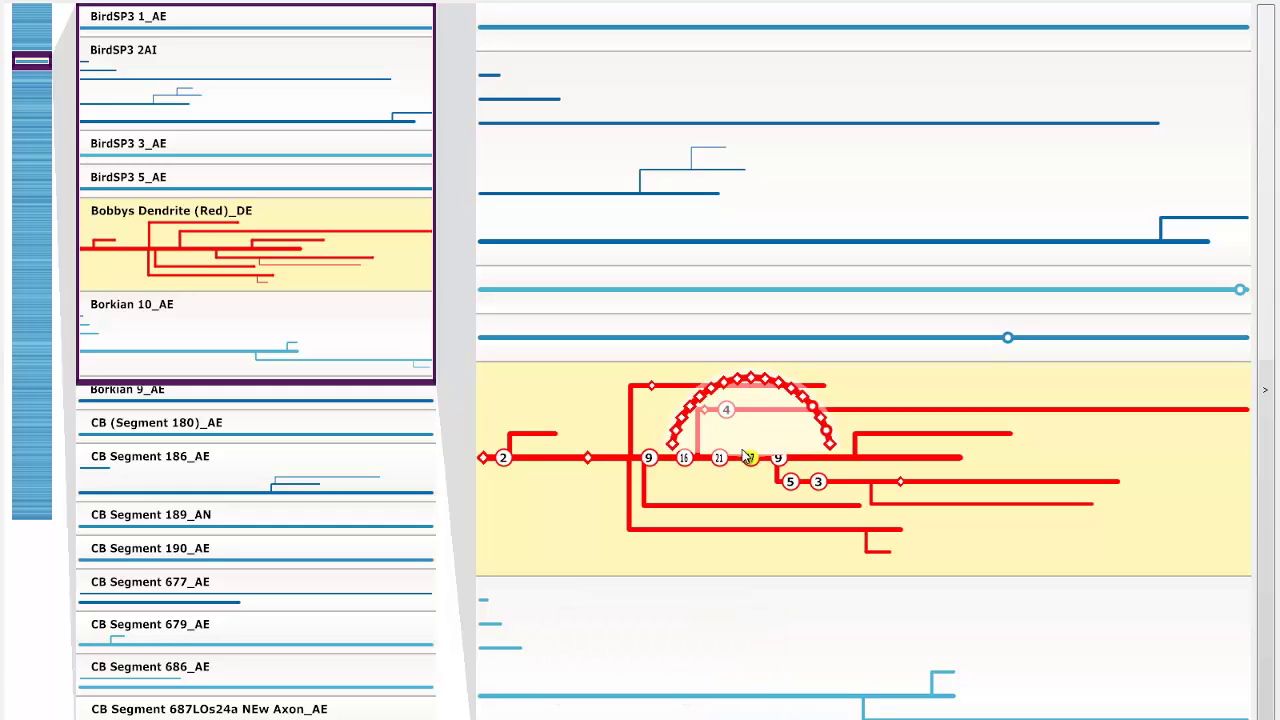
click(727, 412)
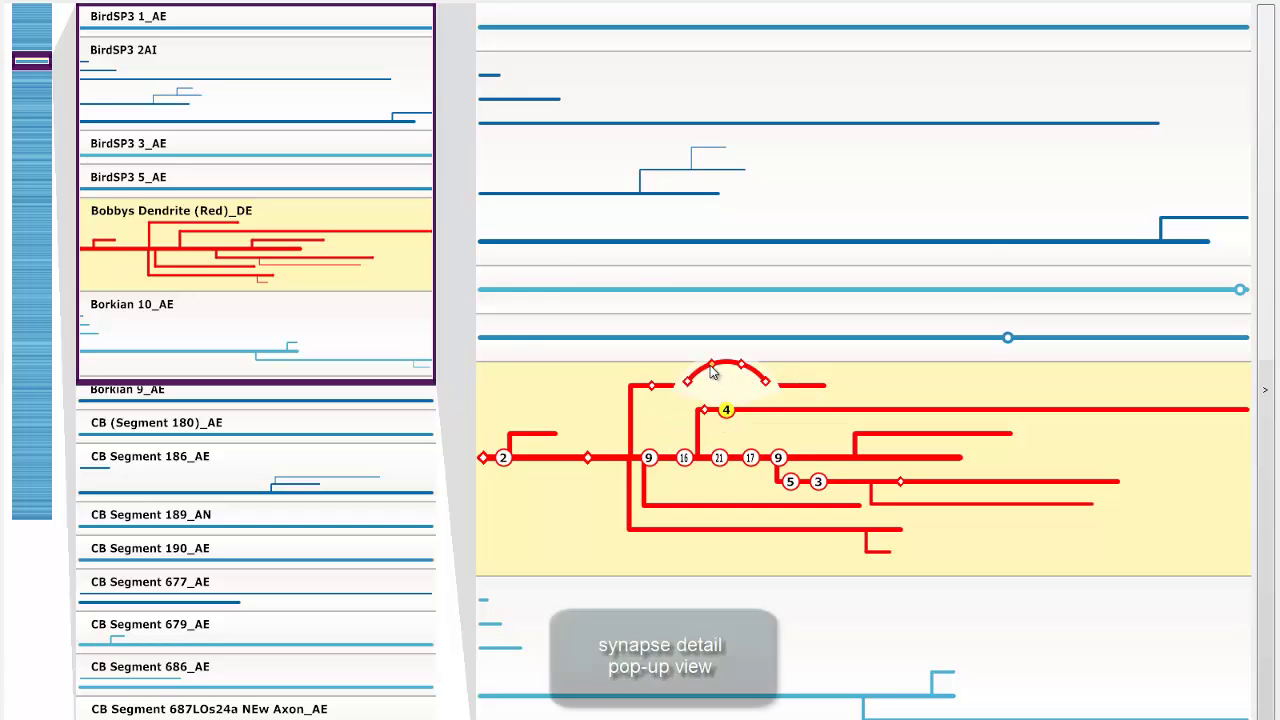
- Open synapse 300's detail pop-up and launch its 3D volume view from the EM image
click(712, 371)
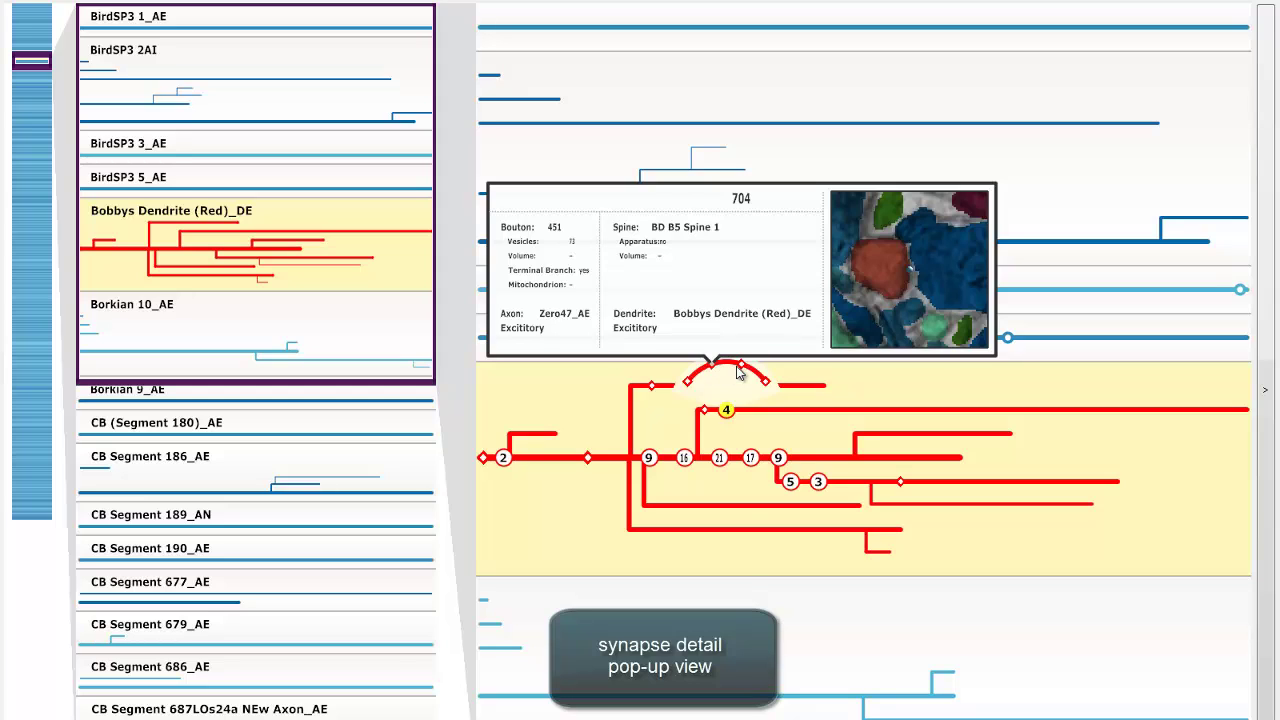
click(742, 370)
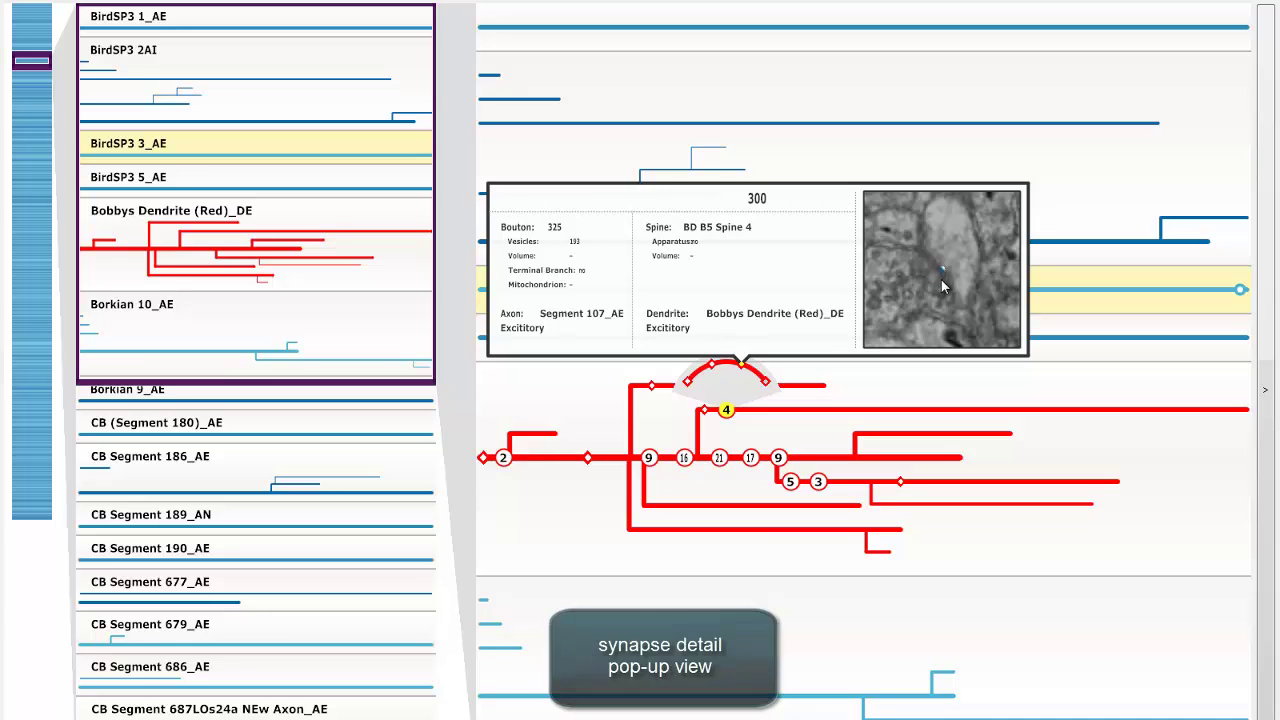
click(941, 279)
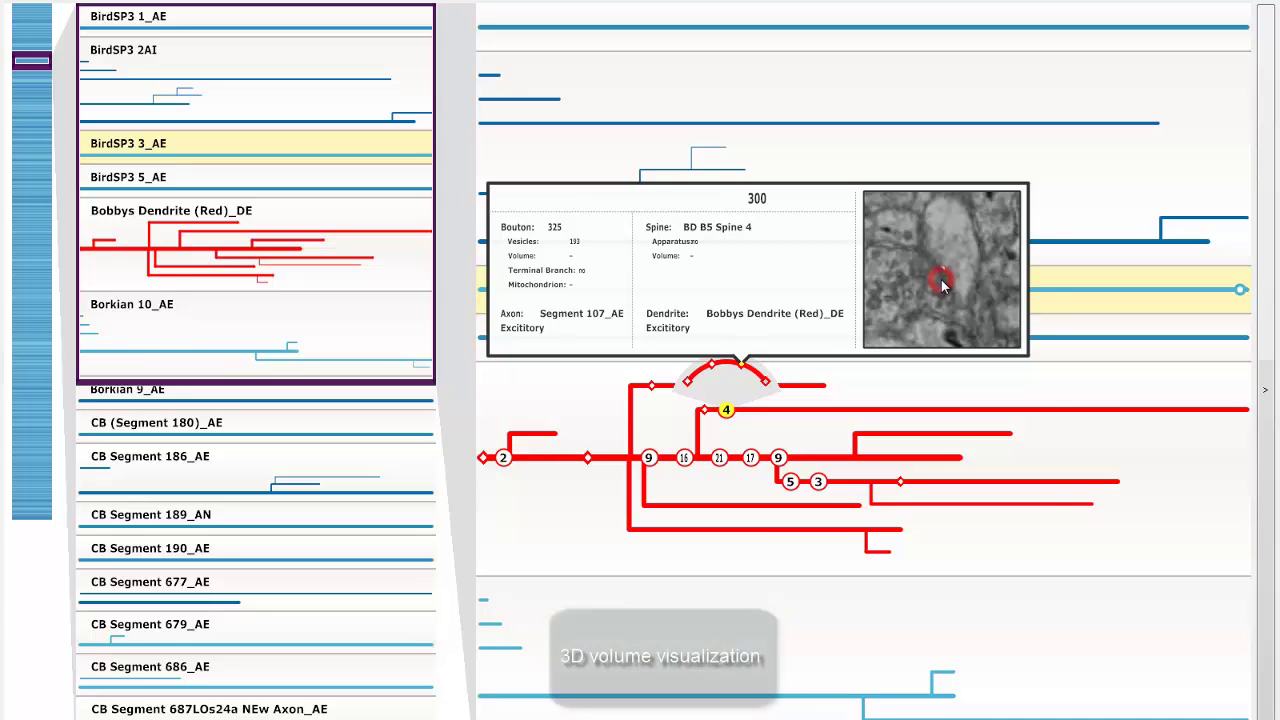